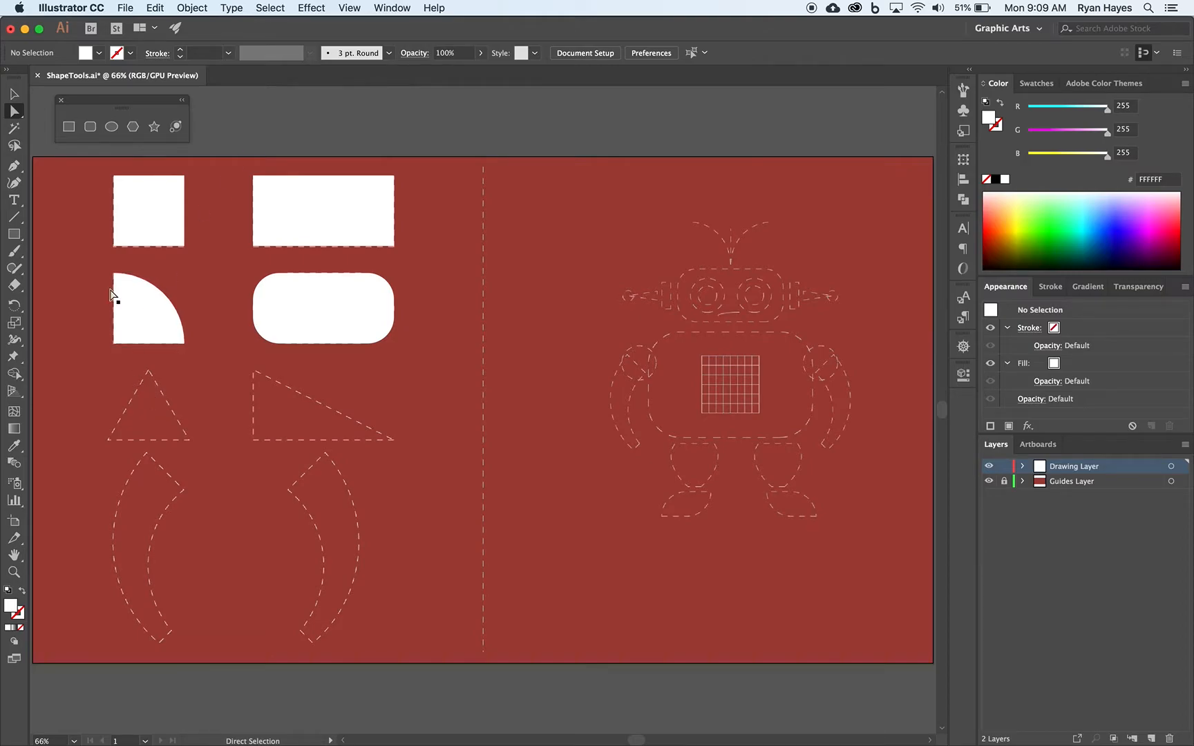
# Create a three-sided polygon with a 100 px radius on the equilateral triangle guide.
pyautogui.click(133, 130)
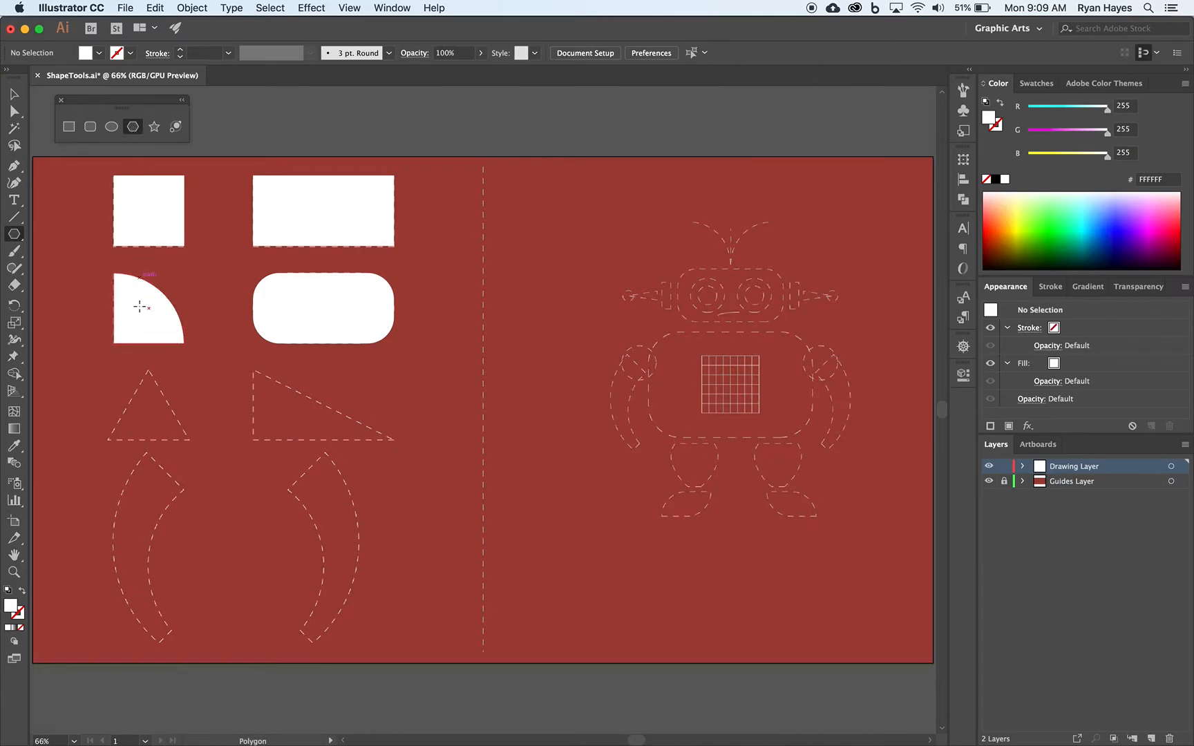
pyautogui.click(148, 411)
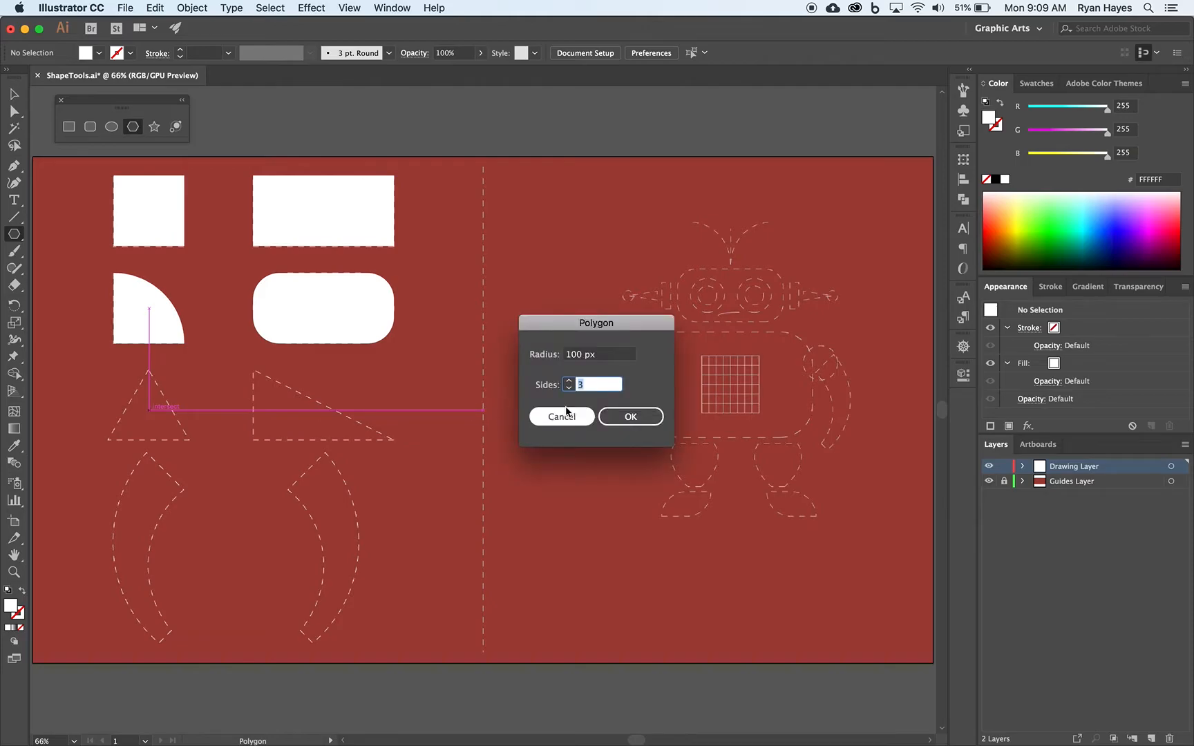
pyautogui.click(567, 381)
pyautogui.click(568, 381)
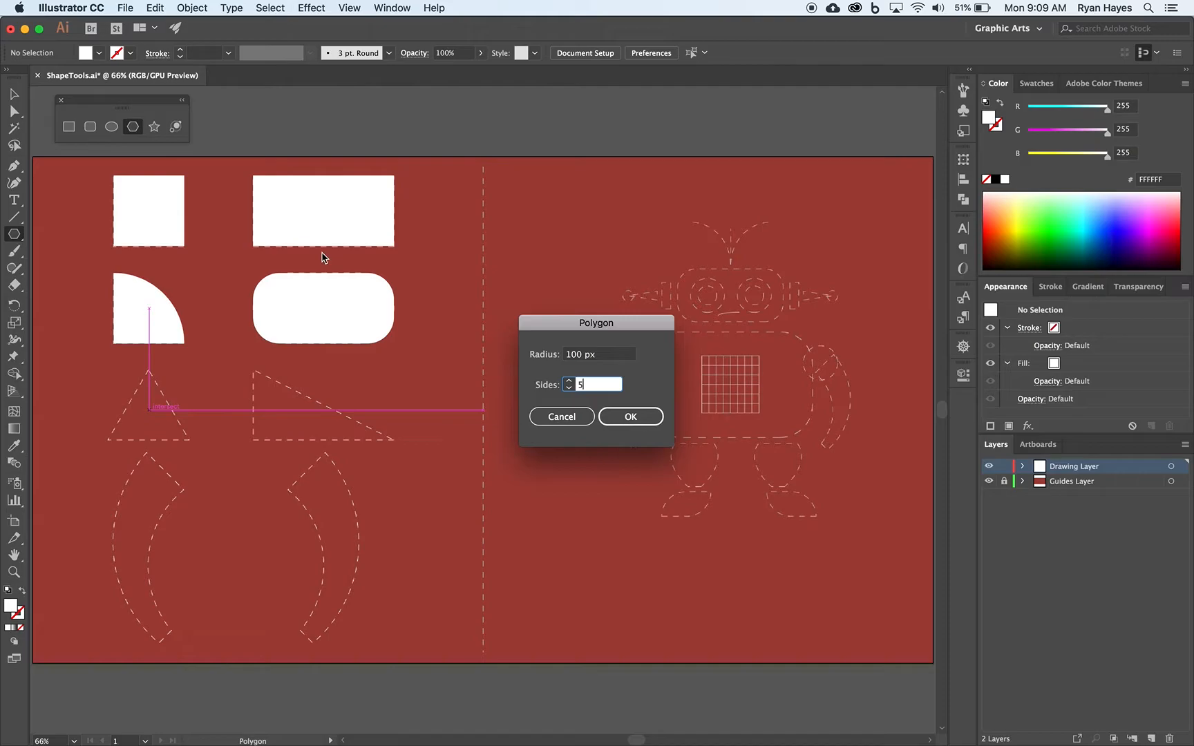
pyautogui.click(568, 389)
pyautogui.click(568, 389)
pyautogui.click(626, 416)
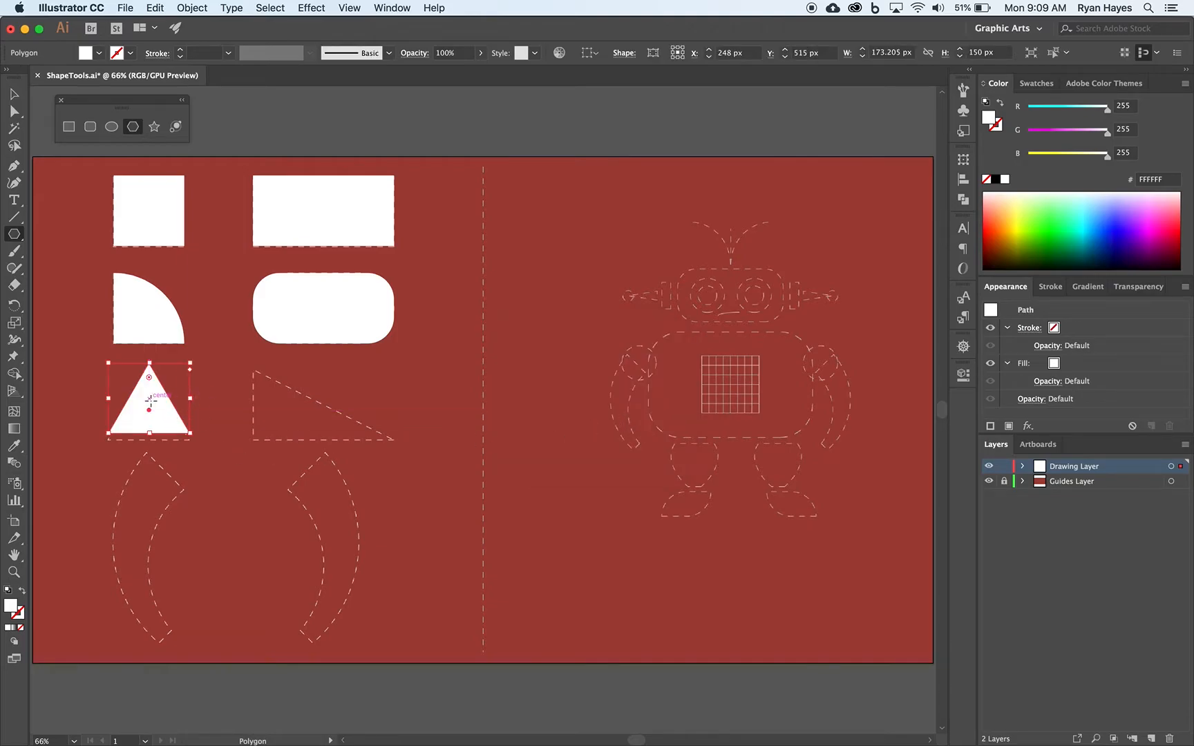
# Nudge the new triangle down 14 px so it lines up with its dashed guide.
pyautogui.click(13, 97)
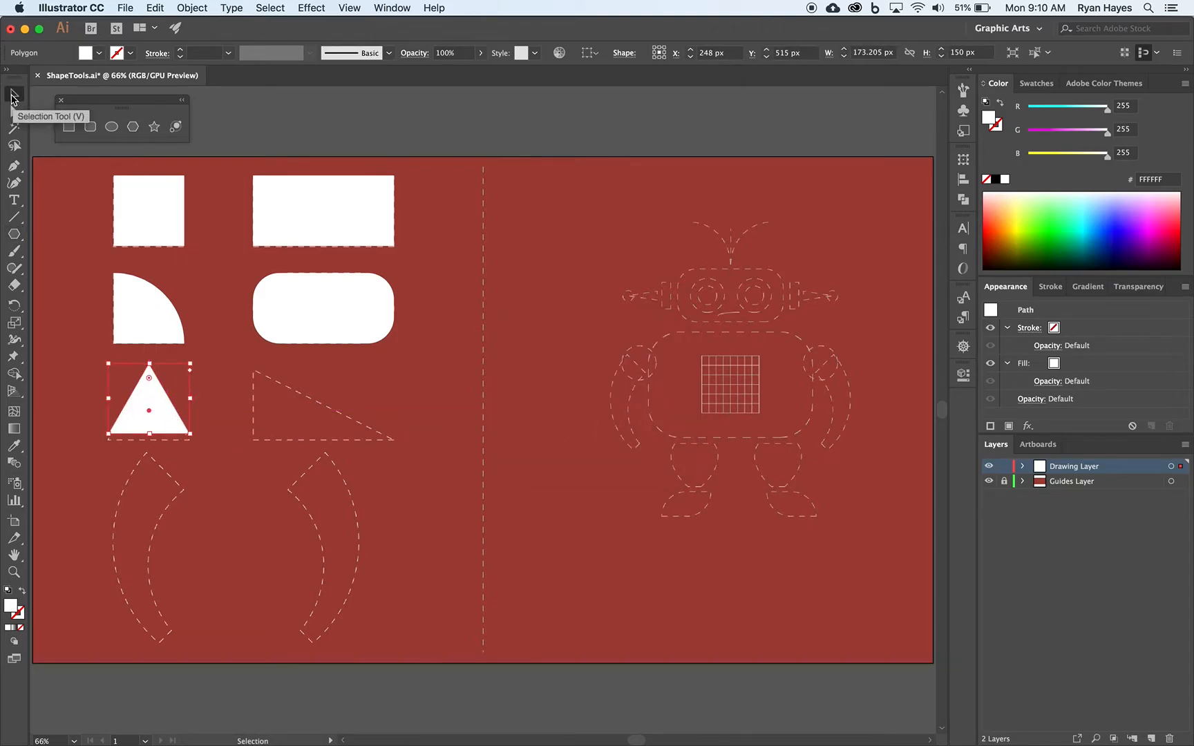
pyautogui.press('Down')
pyautogui.press('Down')
pyautogui.press('Down')
pyautogui.press('Down')
pyautogui.press('Down')
pyautogui.press('Down')
pyautogui.press('Down')
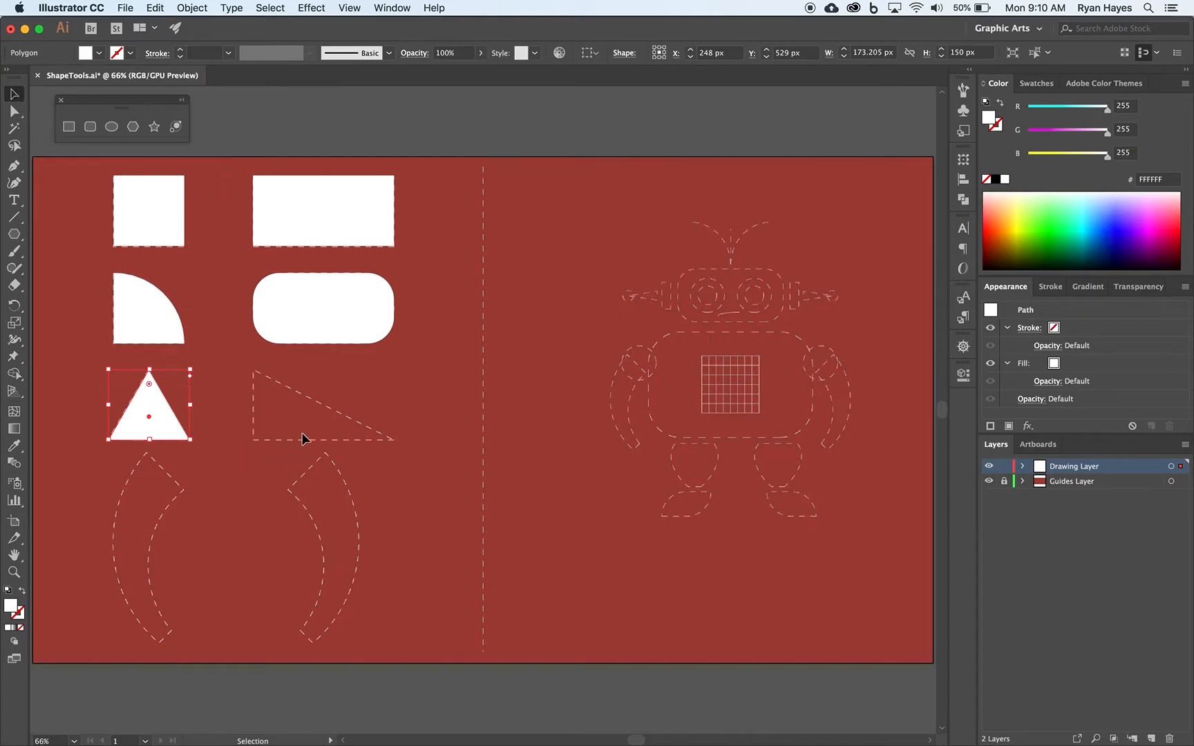
# Duplicate the 300 by 150 px sharp-cornered rectangle onto the right-triangle guide and delete the copy's upper-right anchor point.
pyautogui.click(331, 236)
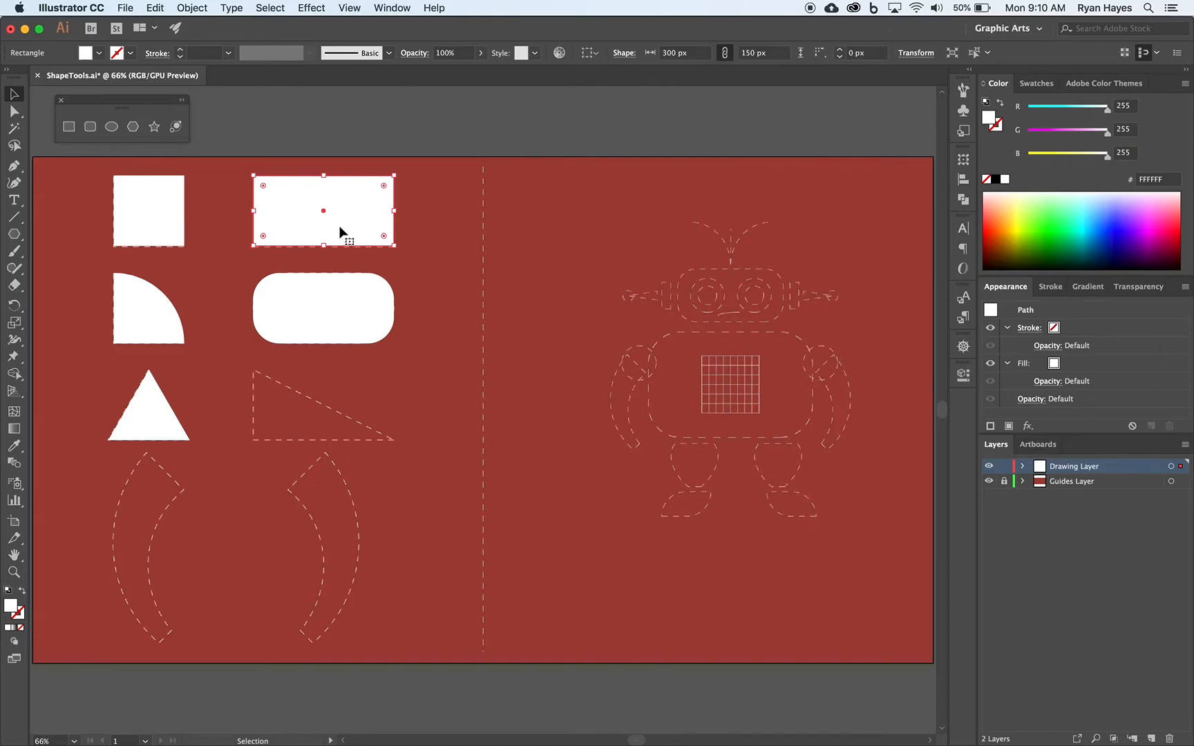
pyautogui.moveTo(340, 229); pyautogui.dragTo(336, 417)
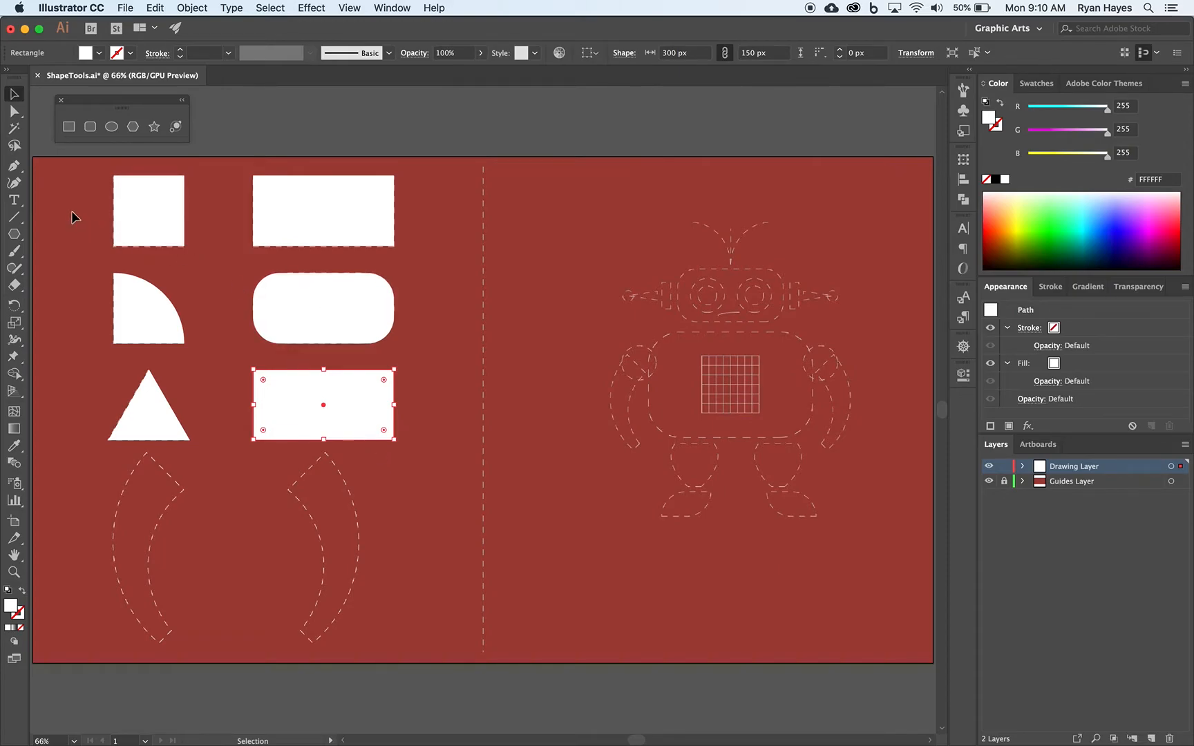
pyautogui.click(14, 167)
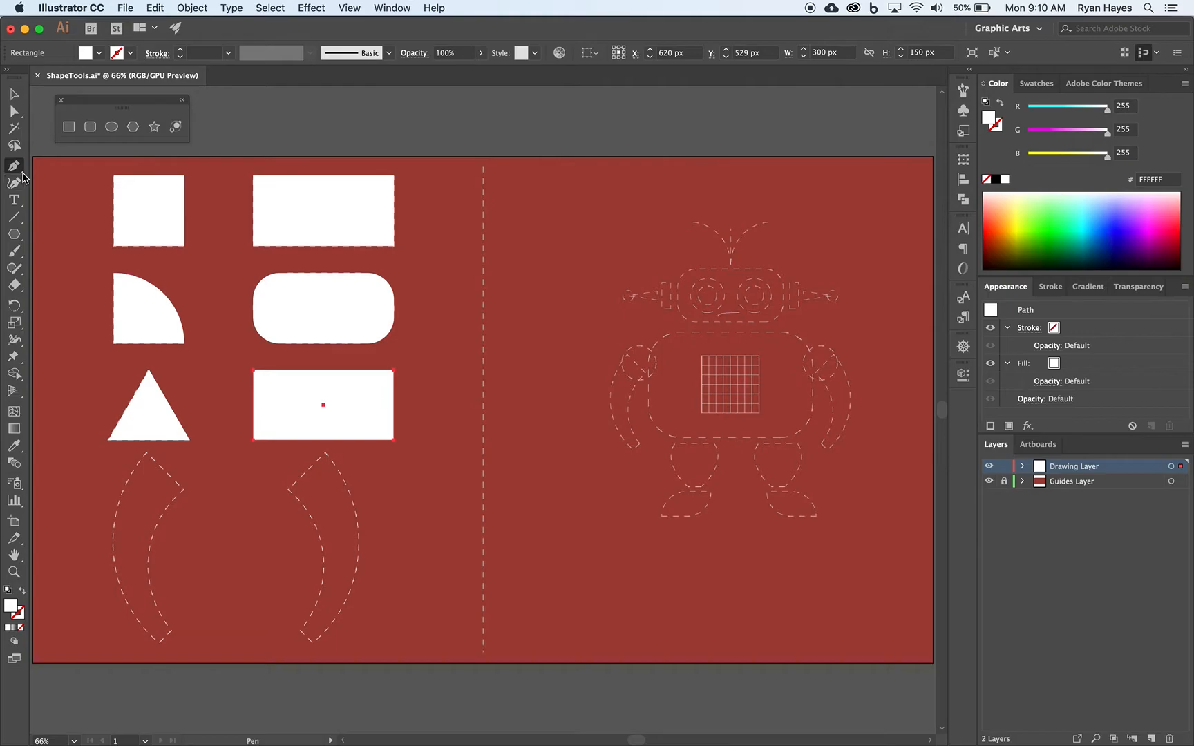
pyautogui.click(15, 170)
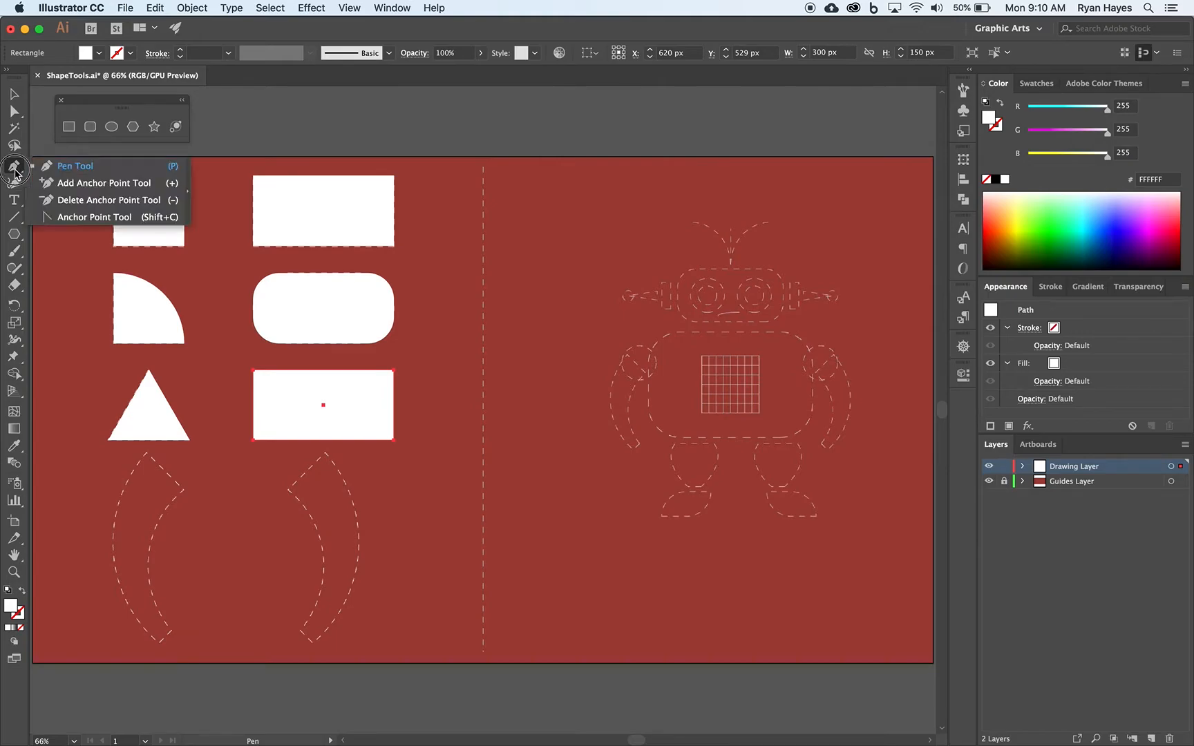
pyautogui.click(72, 200)
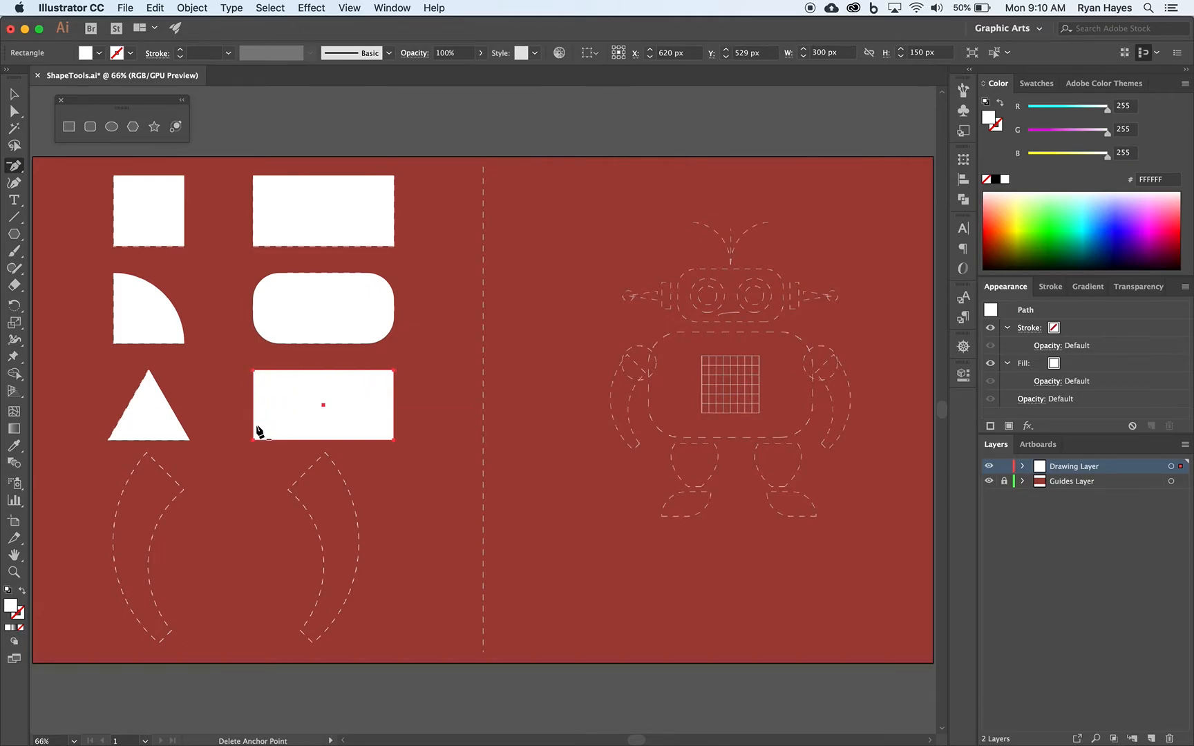
pyautogui.click(393, 371)
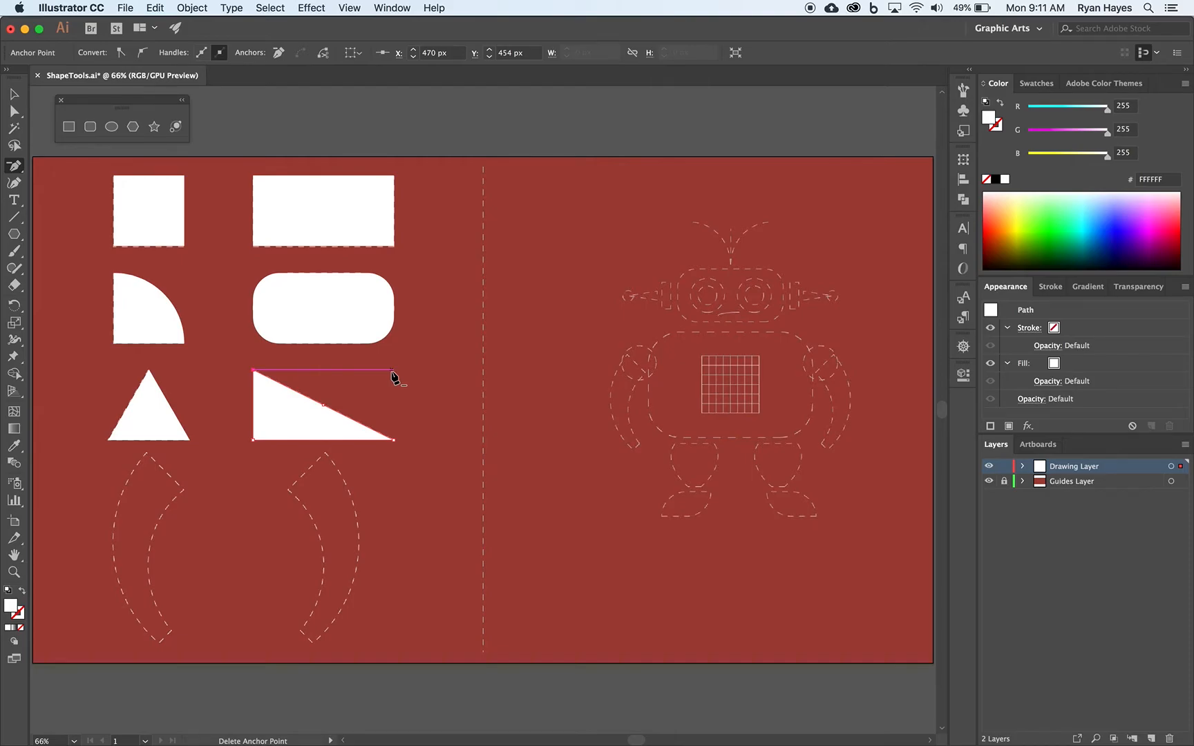
pyautogui.moveTo(13, 166); pyautogui.dragTo(50, 164)
pyautogui.click(14, 94)
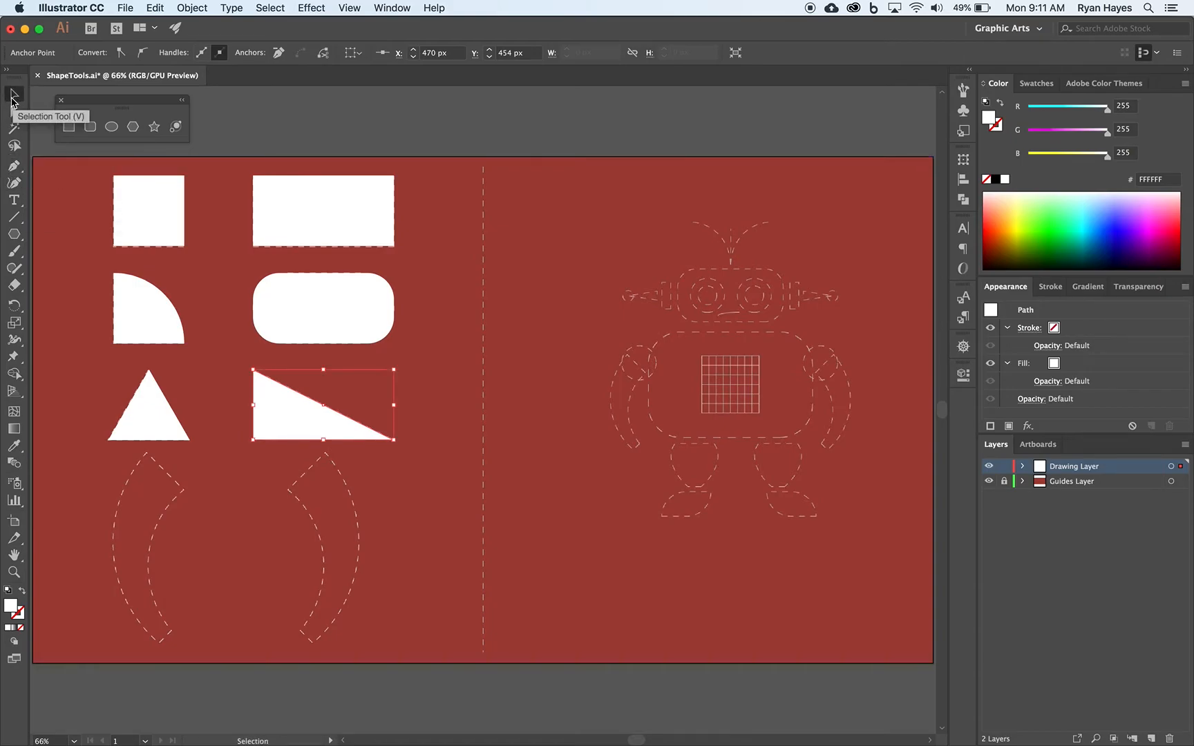
pyautogui.click(168, 419)
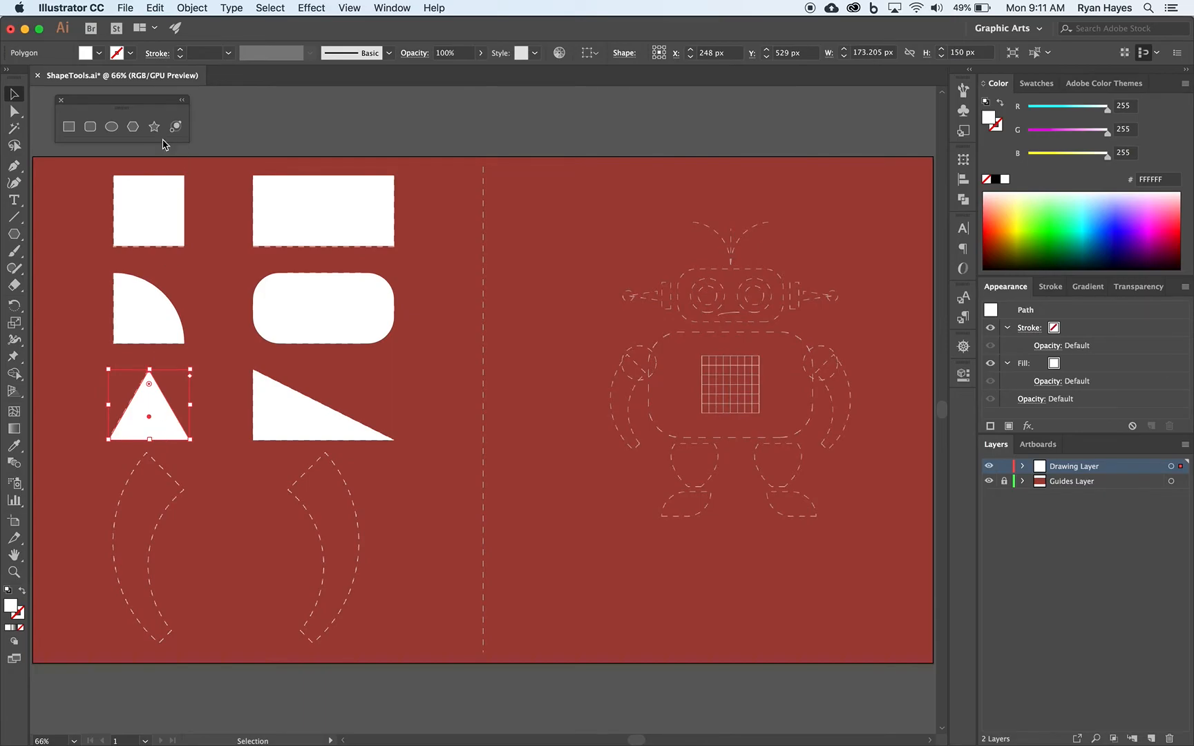
pyautogui.click(133, 128)
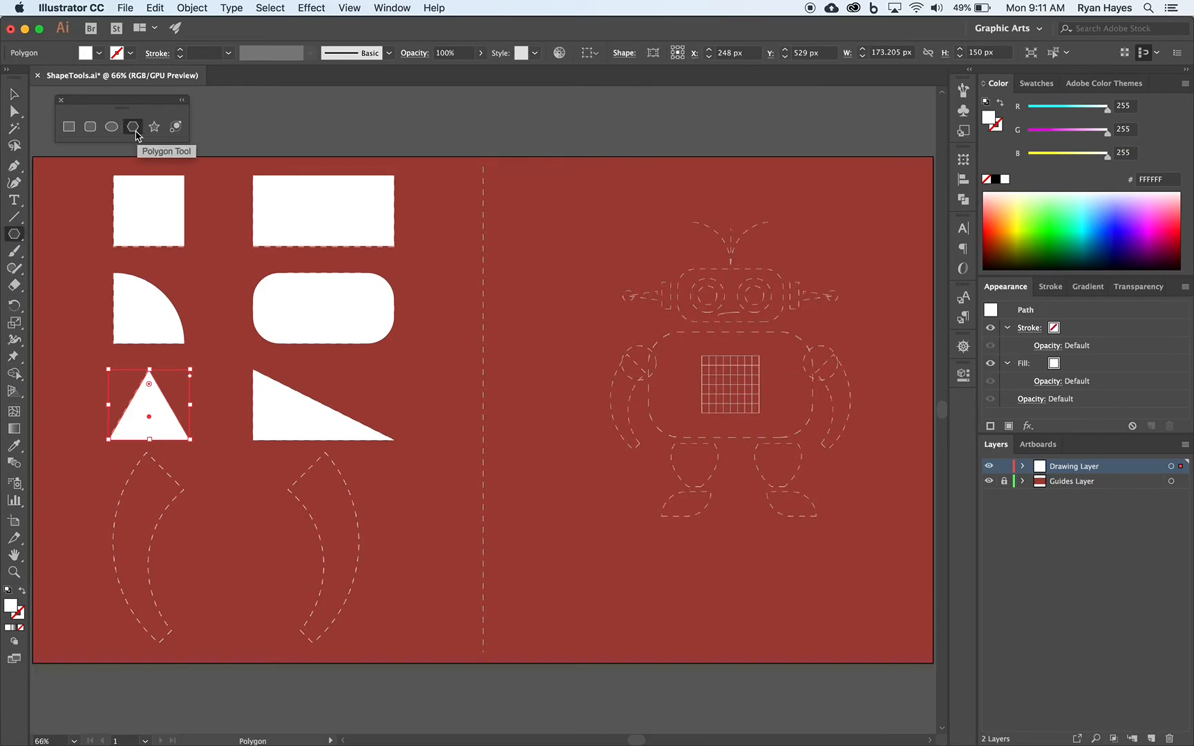
pyautogui.moveTo(446, 351); pyautogui.dragTo(461, 373)
pyautogui.press('super+z')
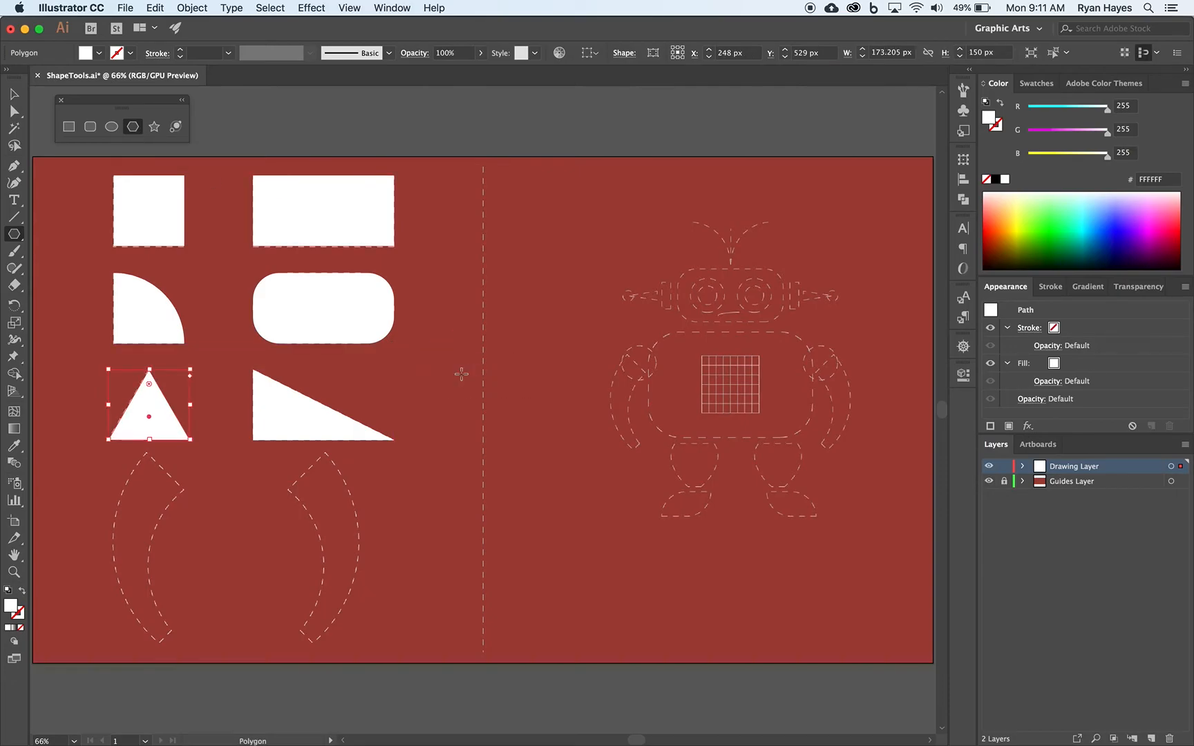
# Create a five-sided polygon with a 56.3924 px radius in the empty area right of the rounded rectangle.
pyautogui.click(461, 358)
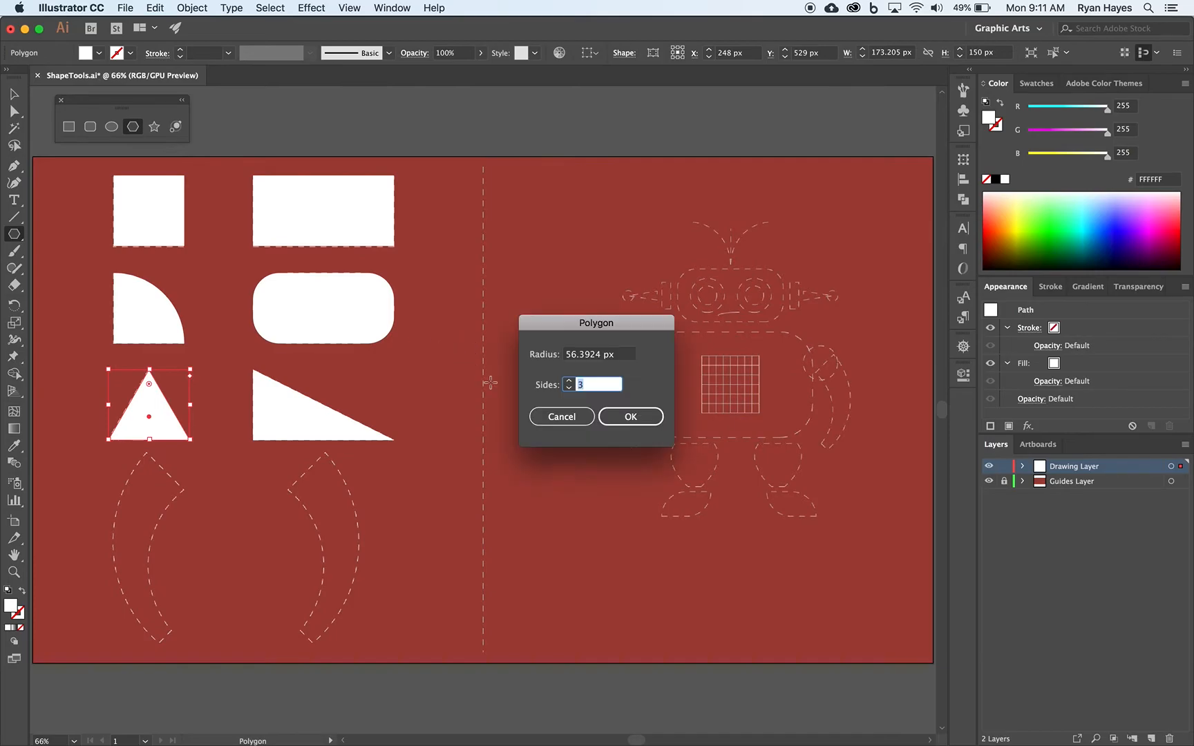
pyautogui.click(570, 385)
pyautogui.click(568, 381)
pyautogui.click(568, 381)
pyautogui.click(624, 417)
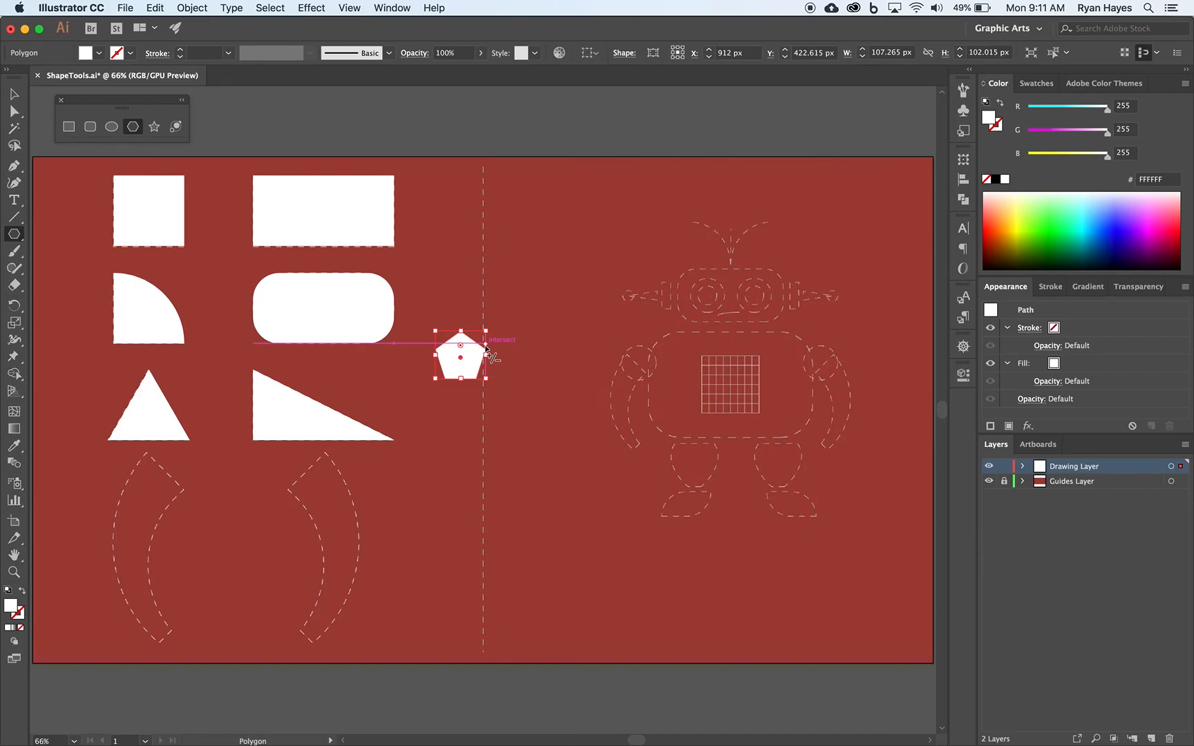
# Reduce the pentagon to three sides with its live side control, and raise it to 11 sides.
pyautogui.moveTo(486, 346); pyautogui.dragTo(416, 314)
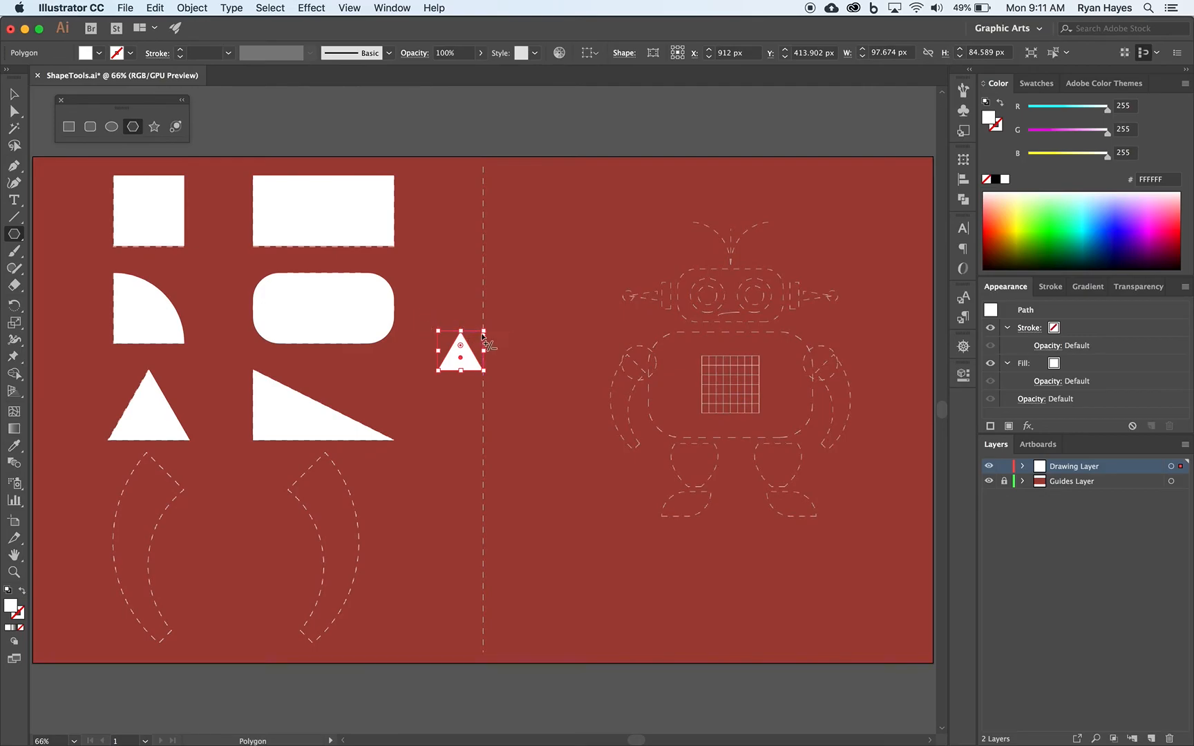
pyautogui.moveTo(482, 334); pyautogui.dragTo(510, 389)
pyautogui.click(14, 93)
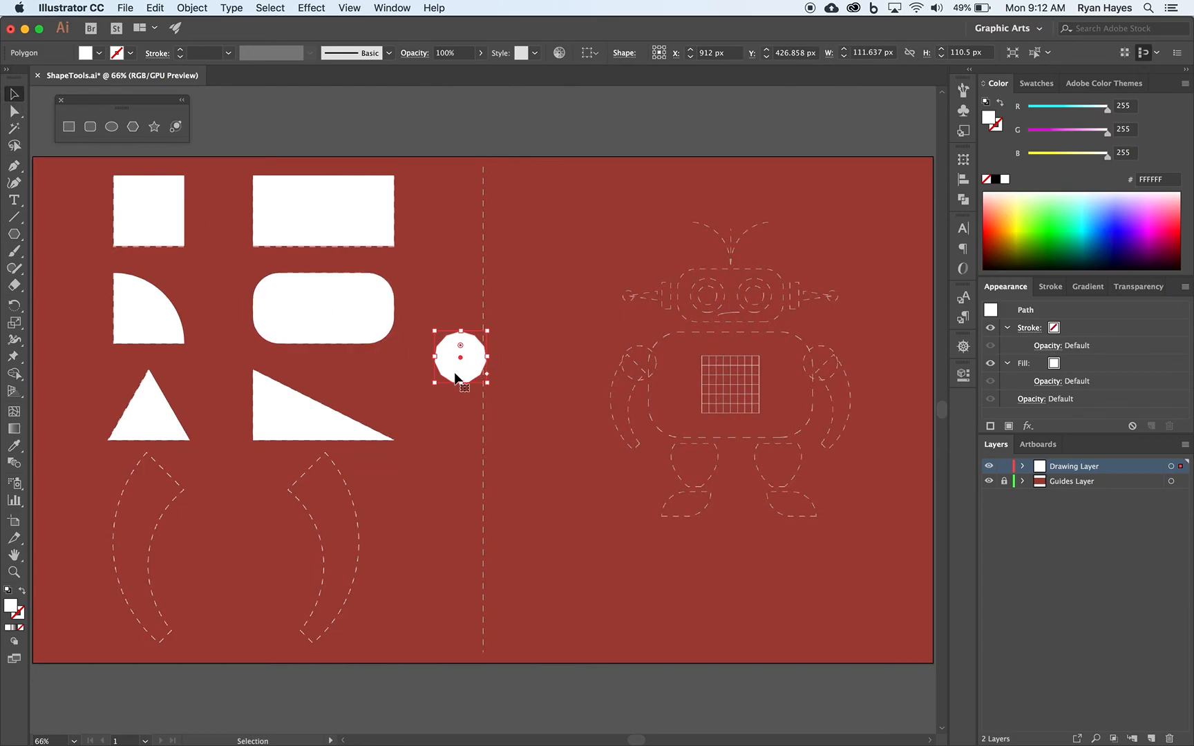